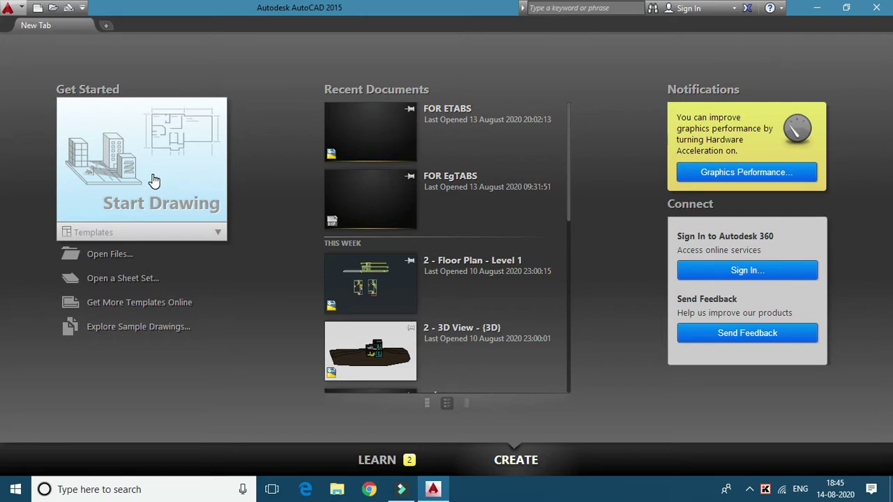
- Examine the available drawing templates, including the imperial, metric and sheet set ones
click(180, 238)
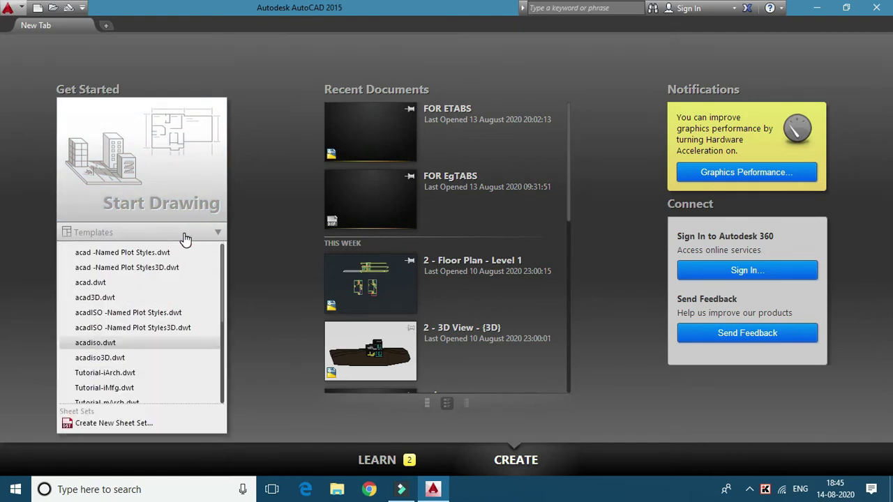
scroll(166, 307, down, 2)
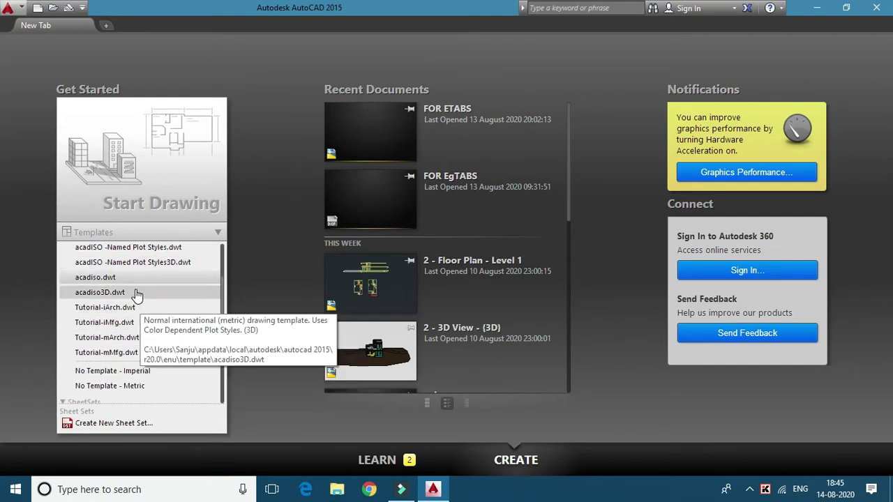
scroll(133, 286, up, 2)
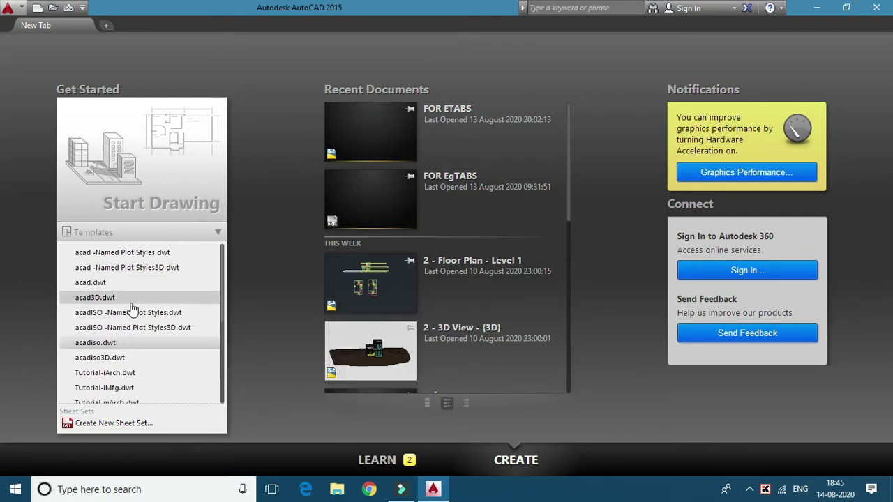
scroll(136, 318, down, 2)
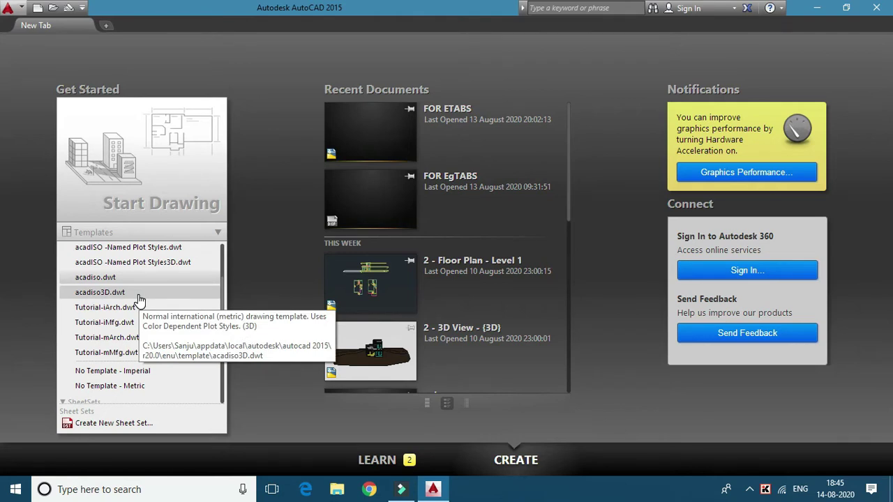
scroll(140, 300, up, 3)
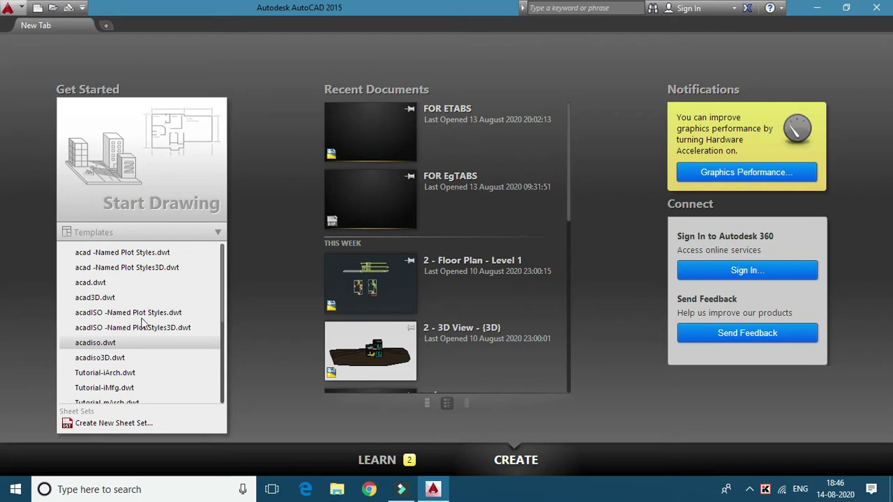
drag(223, 285, 225, 335)
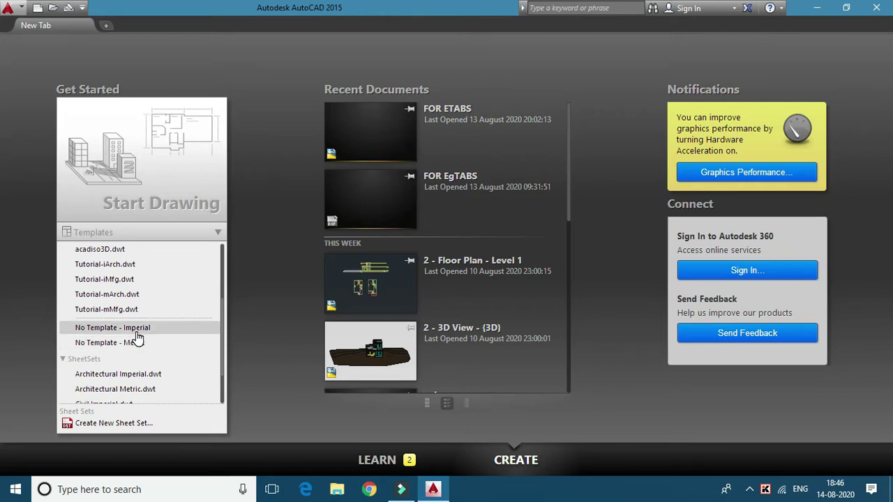
scroll(144, 346, down, 2)
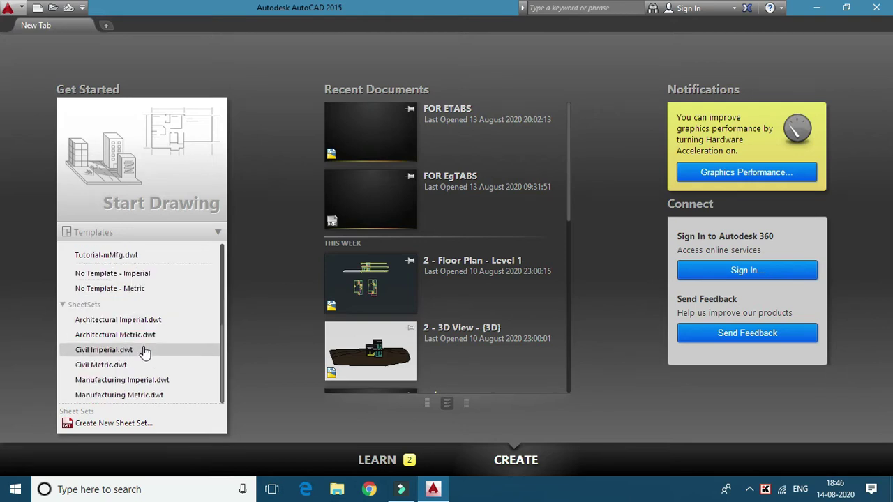
scroll(168, 291, up, 6)
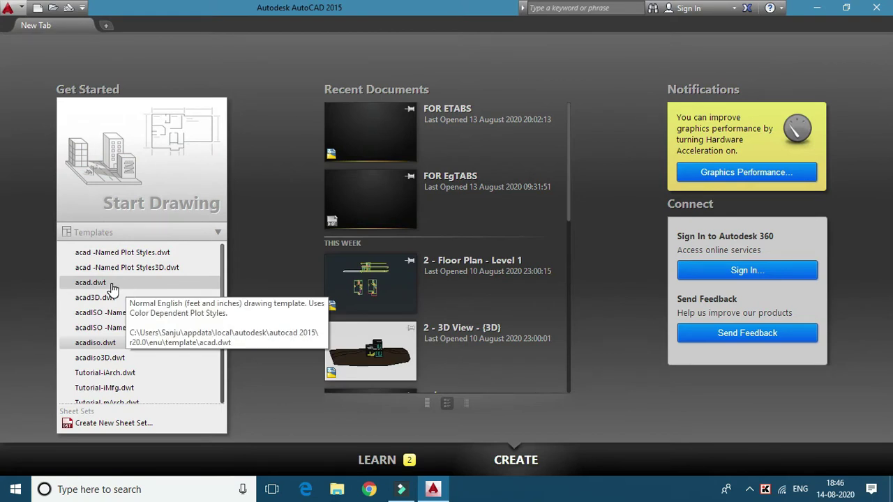
click(189, 233)
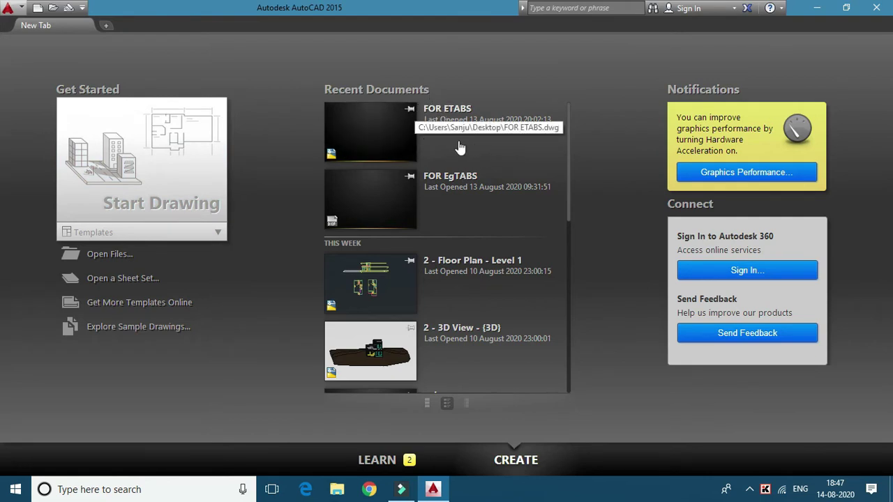
- Look through the recent documents and pin the drawing "2 - Floor Plan - Level 1"
scroll(458, 148, down, 3)
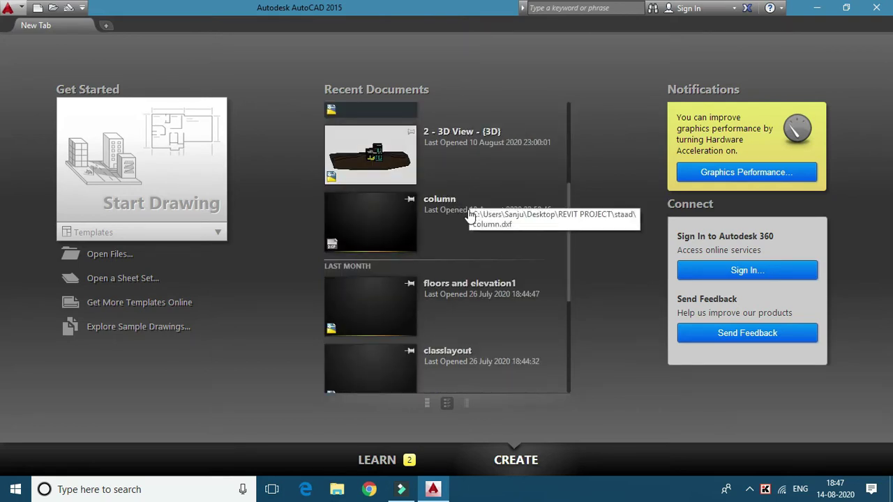
scroll(432, 174, up, 3)
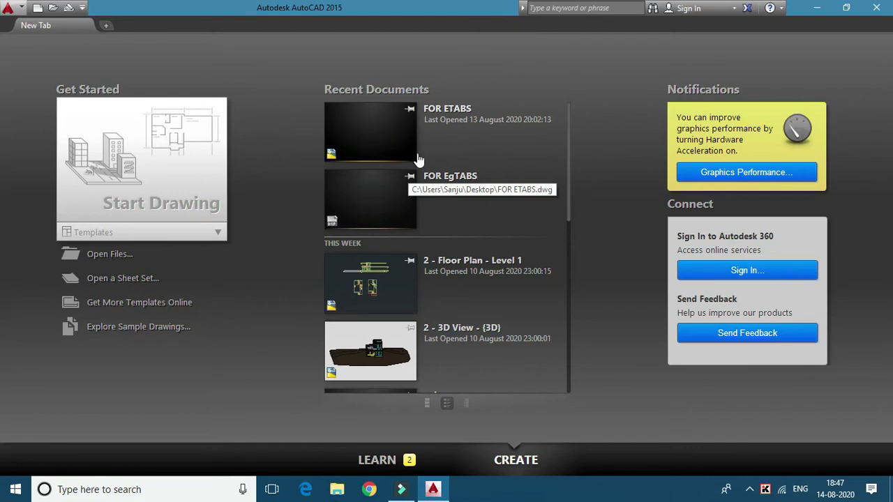
click(410, 263)
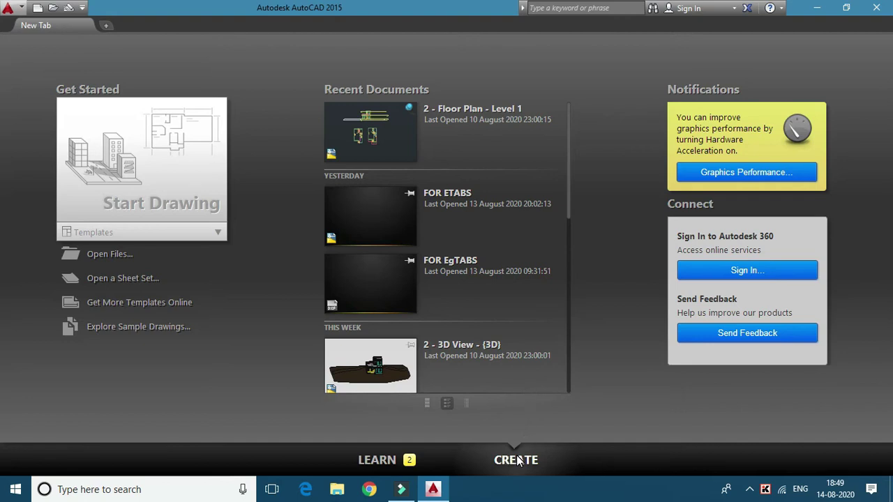
- Look through the getting started and feature videos among the learning resources
click(395, 461)
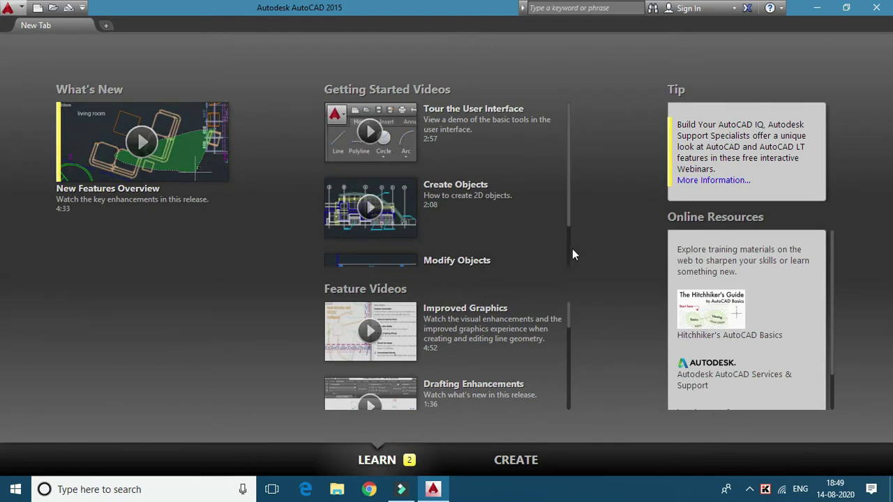
scroll(487, 188, down, 1)
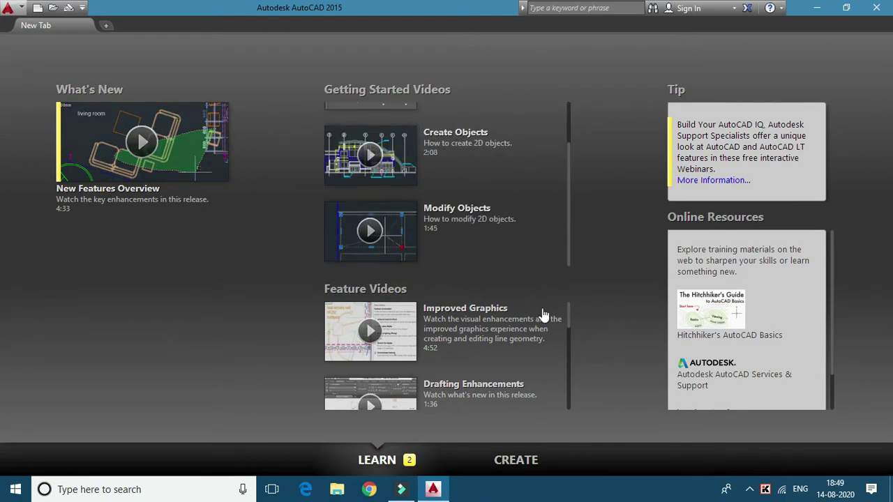
scroll(541, 317, down, 2)
scroll(501, 348, down, 2)
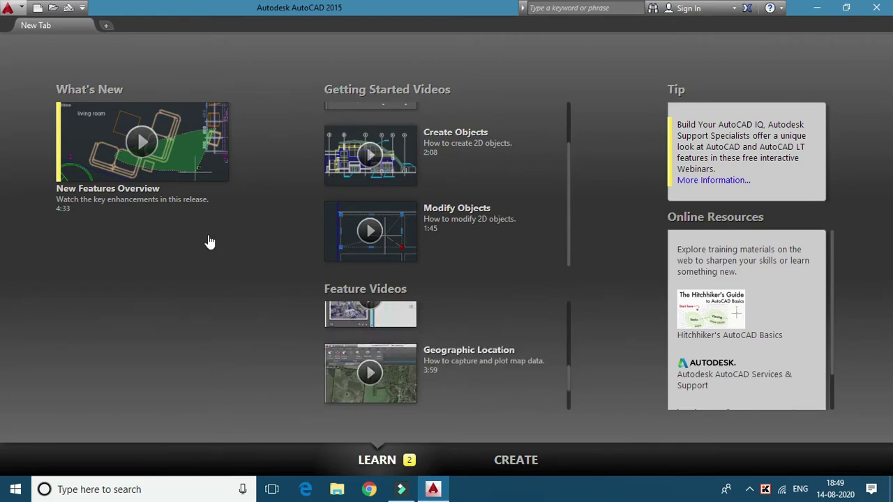
- Return to the Create page and start a new drawing
click(516, 460)
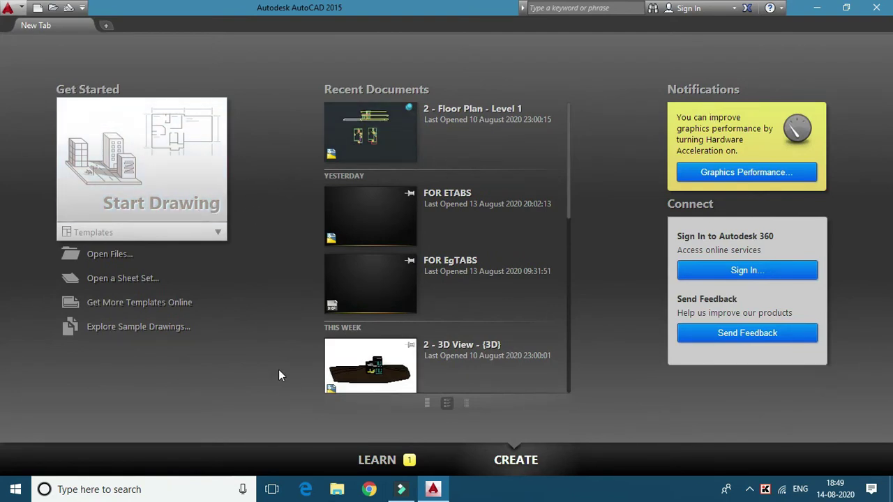
click(157, 170)
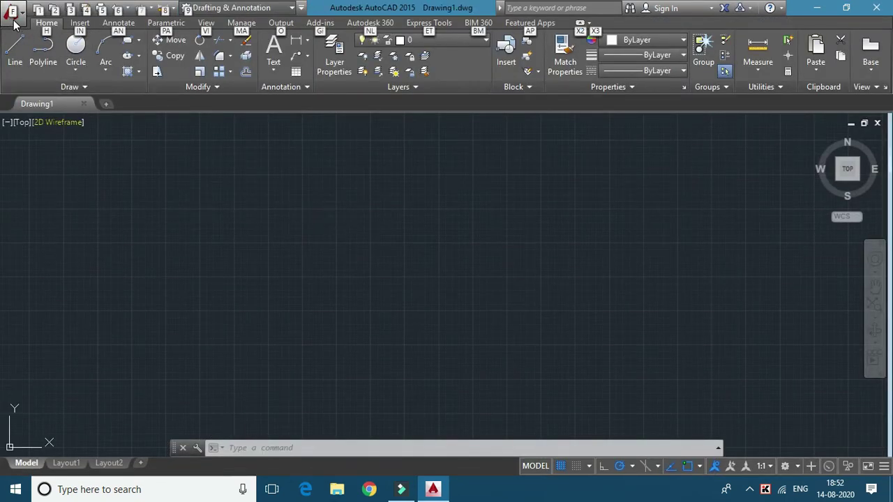
- Examine the application's file options for creating, opening, saving, exporting and publishing drawings
click(123, 123)
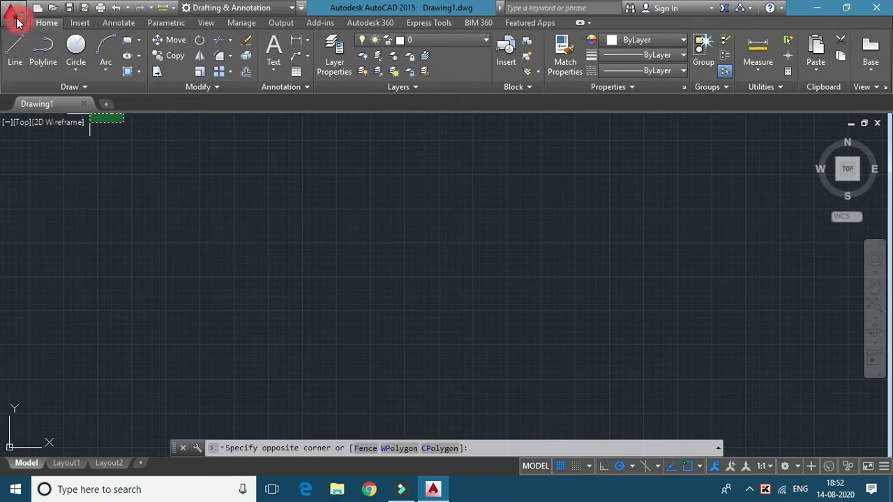
click(15, 17)
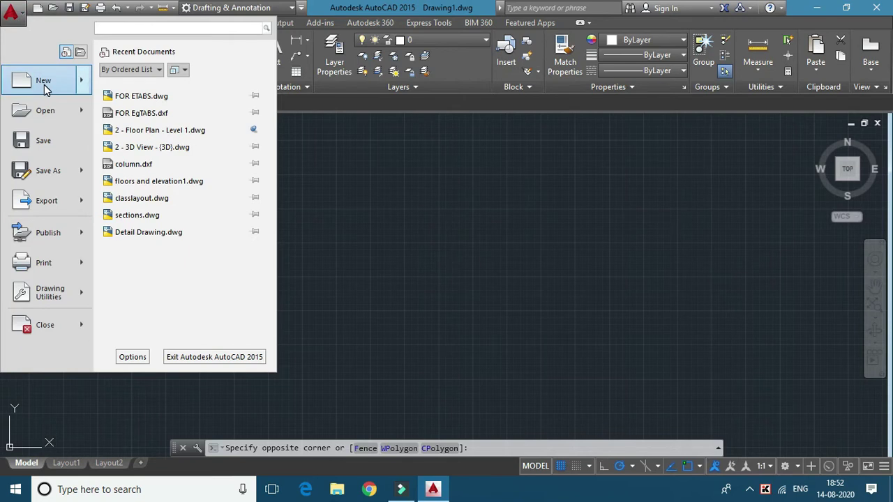
mouse_move(46, 84)
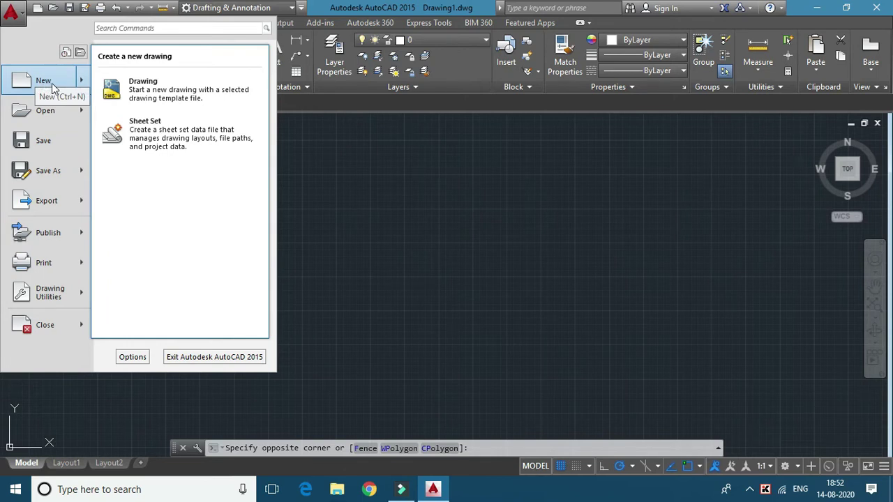
mouse_move(56, 117)
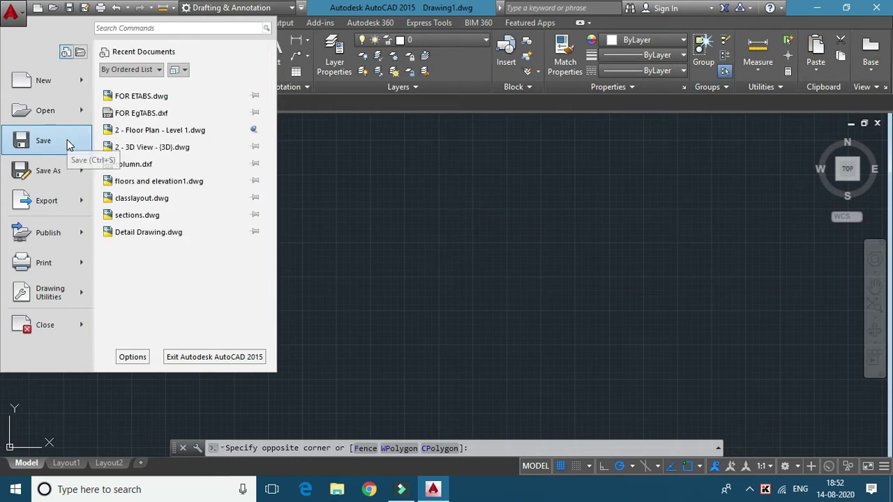
mouse_move(65, 175)
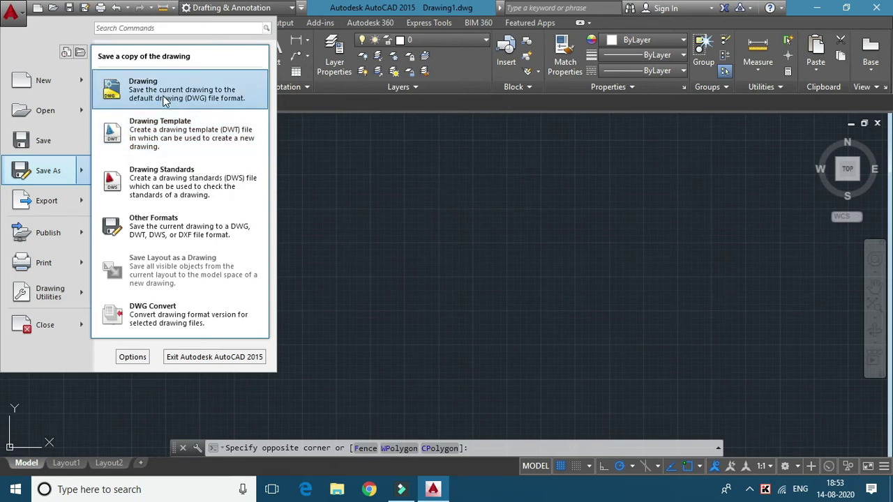
mouse_move(61, 212)
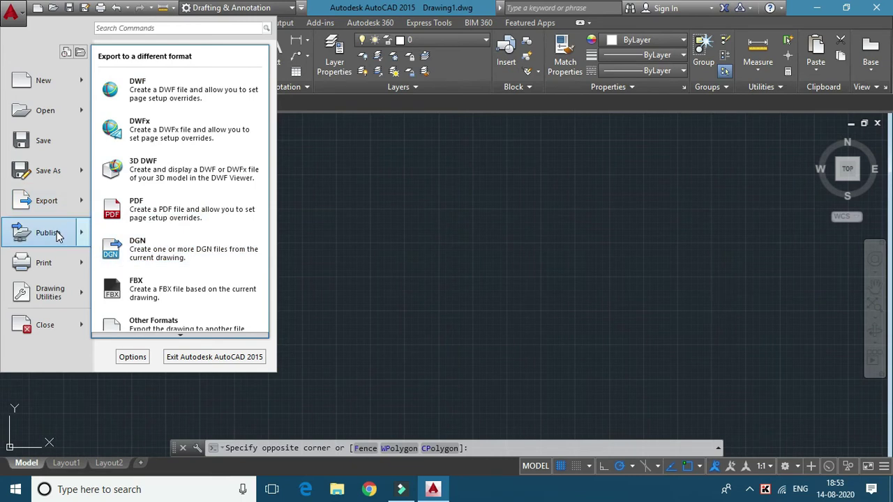
mouse_move(58, 236)
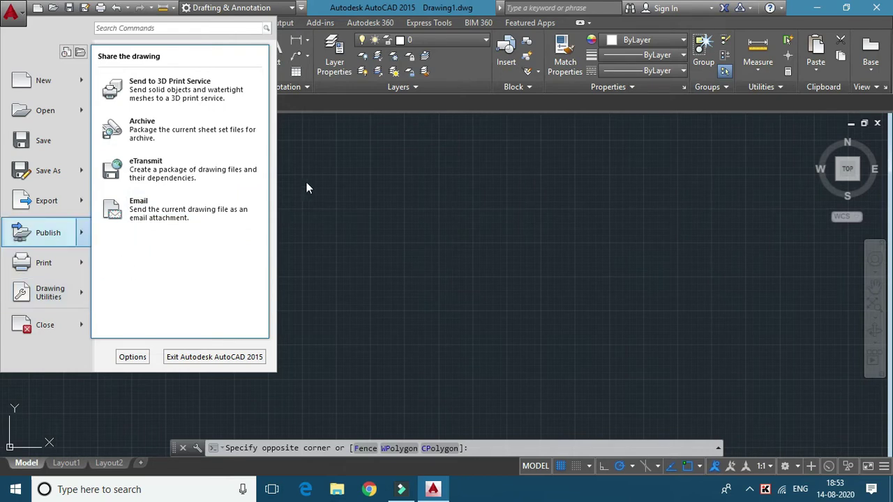
click(315, 137)
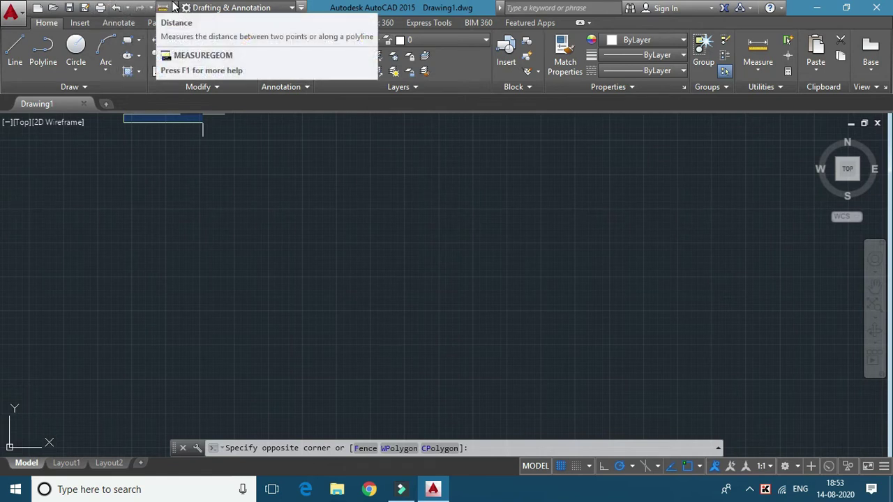
key(Escape)
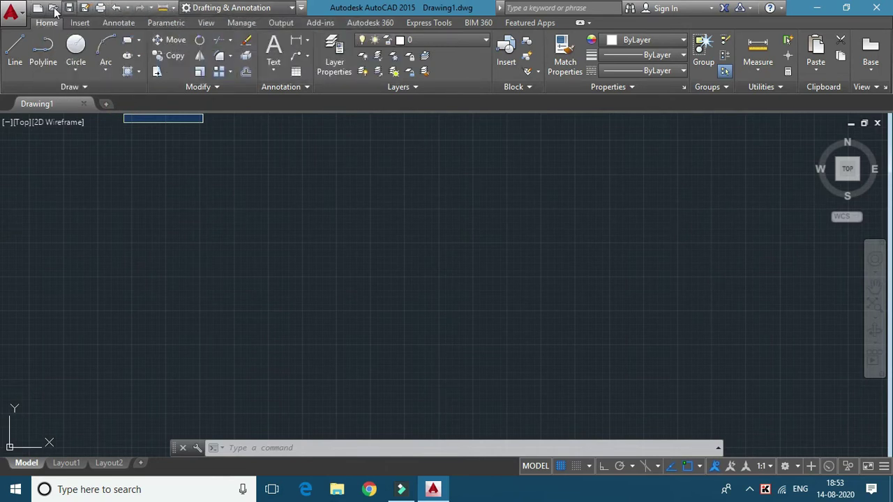
click(12, 14)
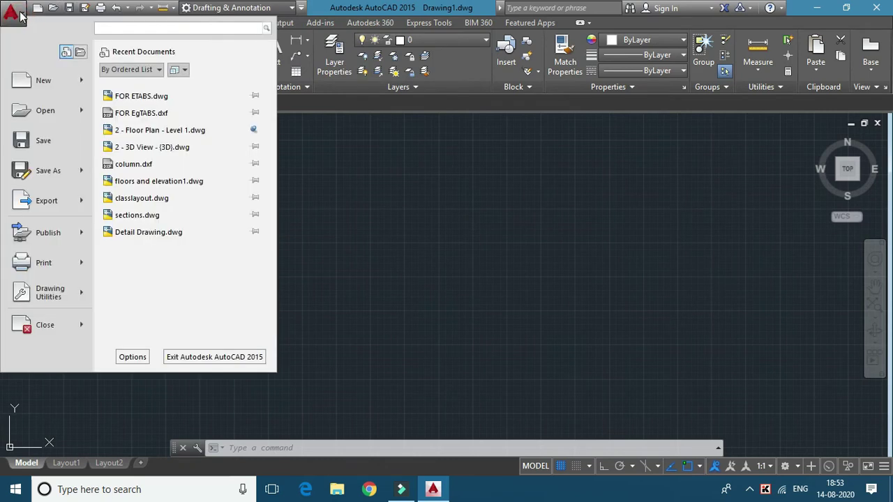
click(14, 15)
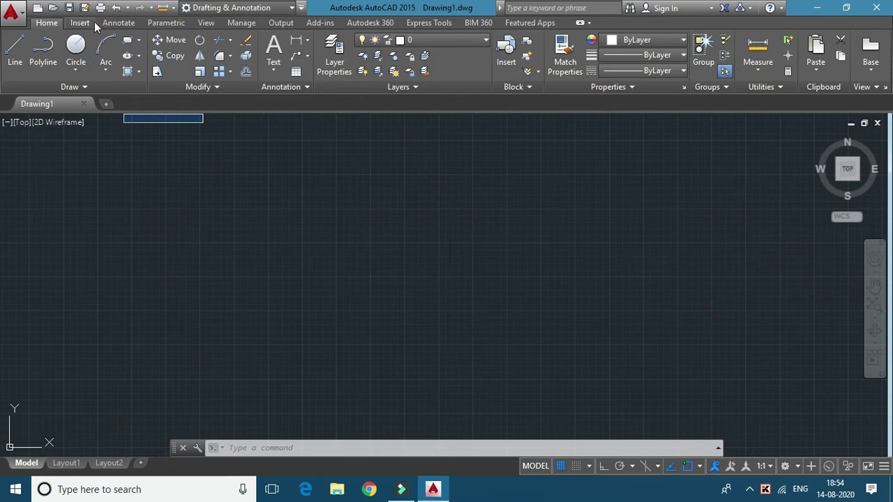
- Turn on the display of the classic menu bar
click(301, 9)
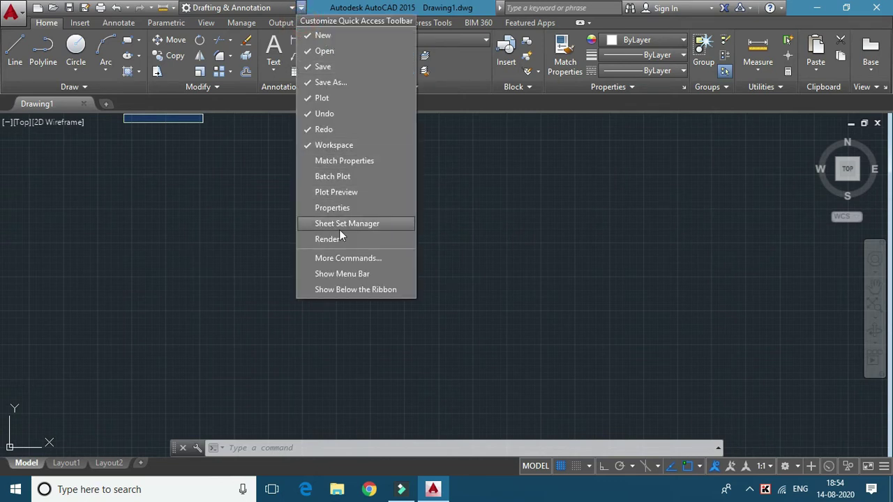
click(357, 274)
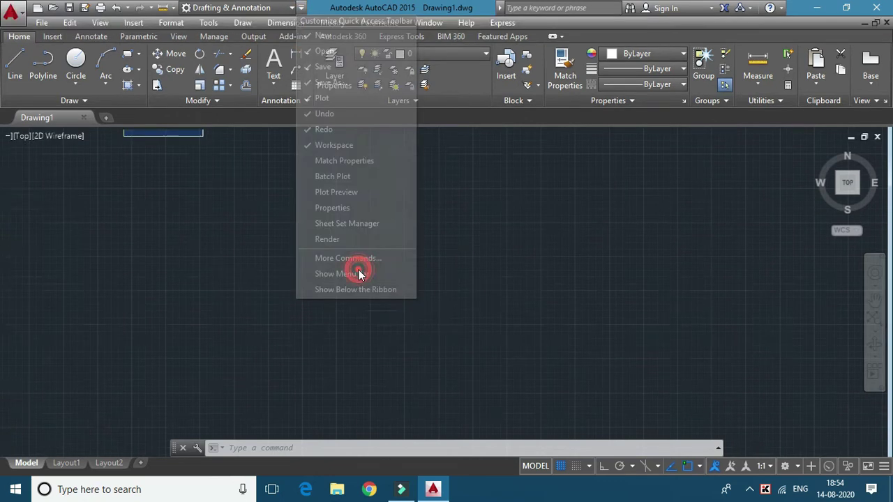
click(347, 136)
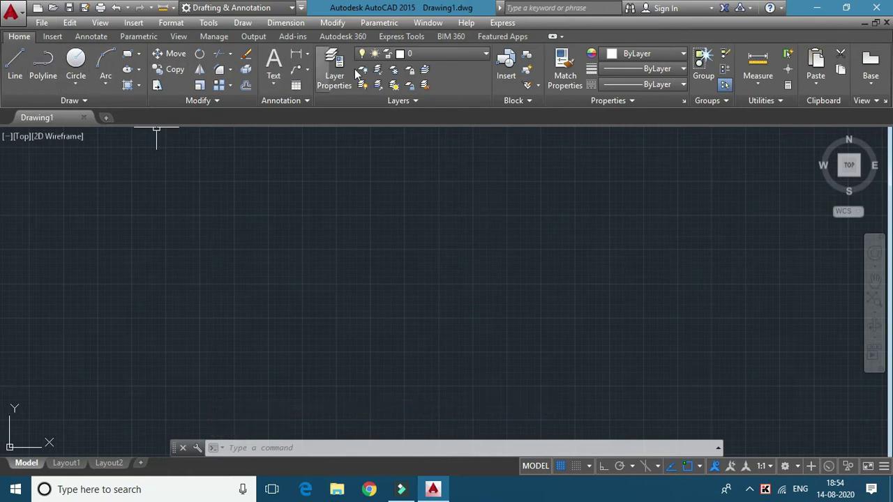
- Look through the commands in the Dimension, Draw, Format, Tools and other classic menus
click(42, 23)
click(295, 27)
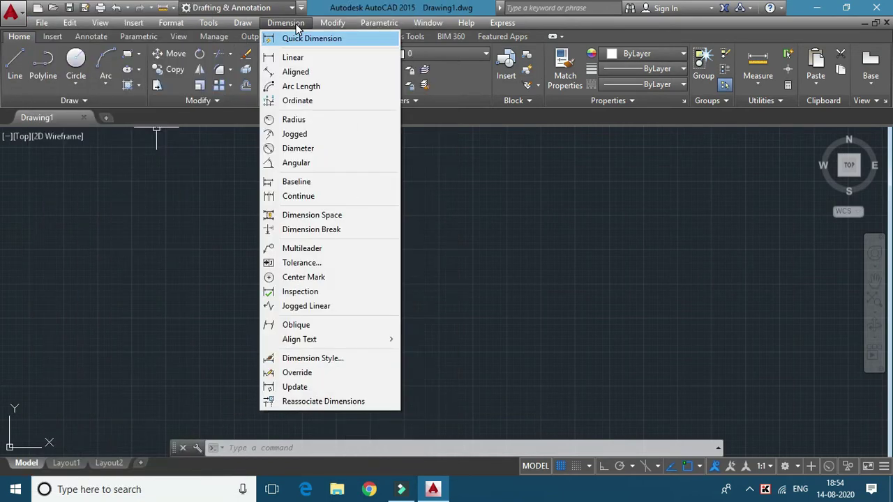
click(272, 26)
click(248, 24)
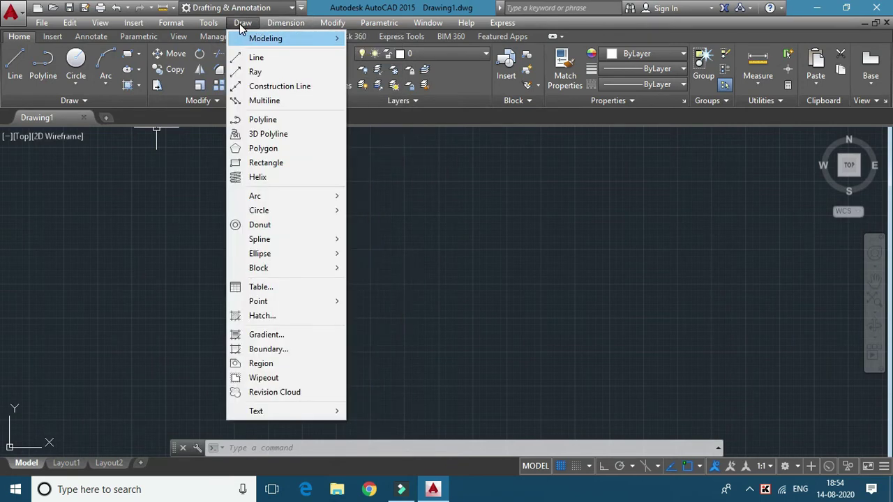
mouse_move(180, 24)
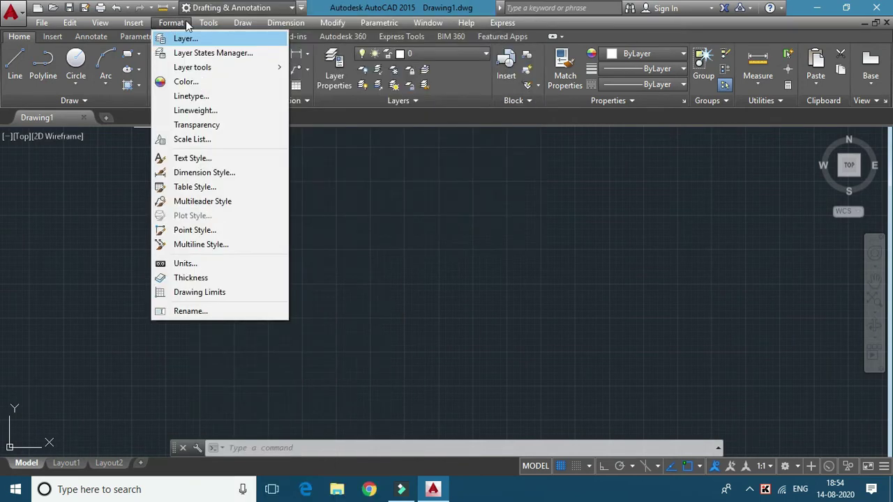
mouse_move(133, 25)
mouse_move(102, 25)
mouse_move(208, 23)
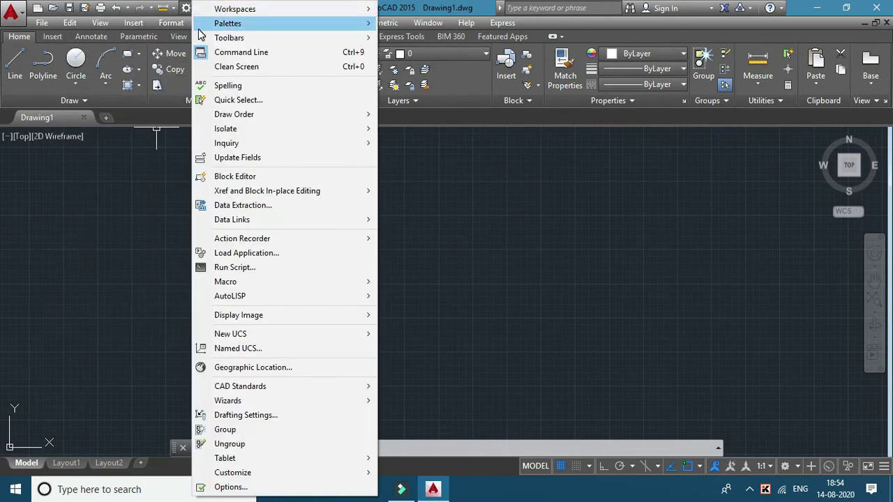
click(598, 35)
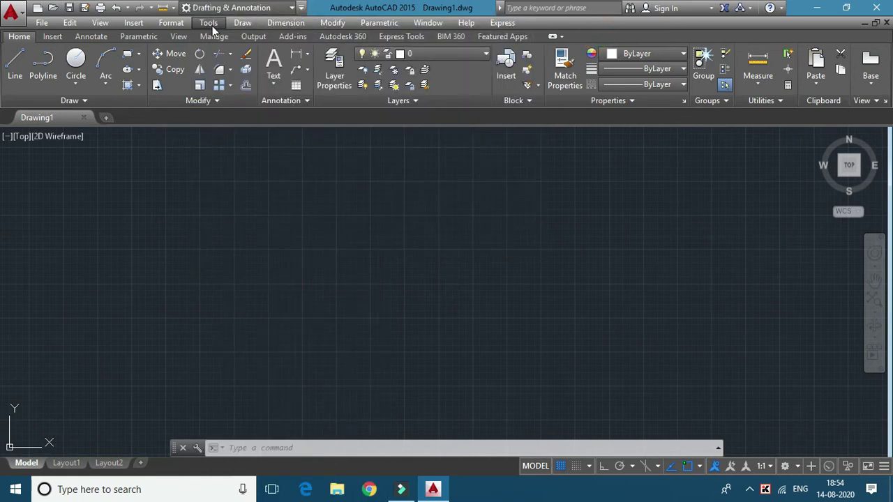
- Hide the classic menu bar
click(301, 8)
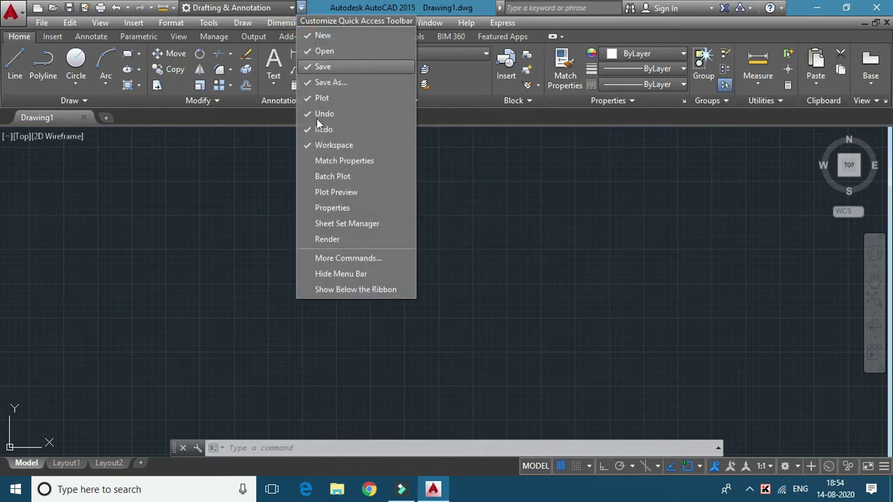
click(349, 272)
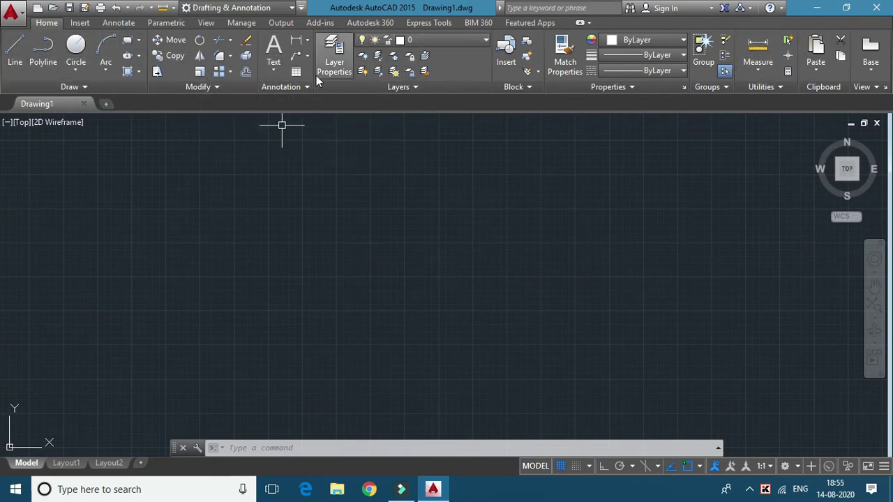
- Look through the Annotate, Parametric, View and Manage ribbon tools and return to the Home tools
click(111, 24)
click(149, 25)
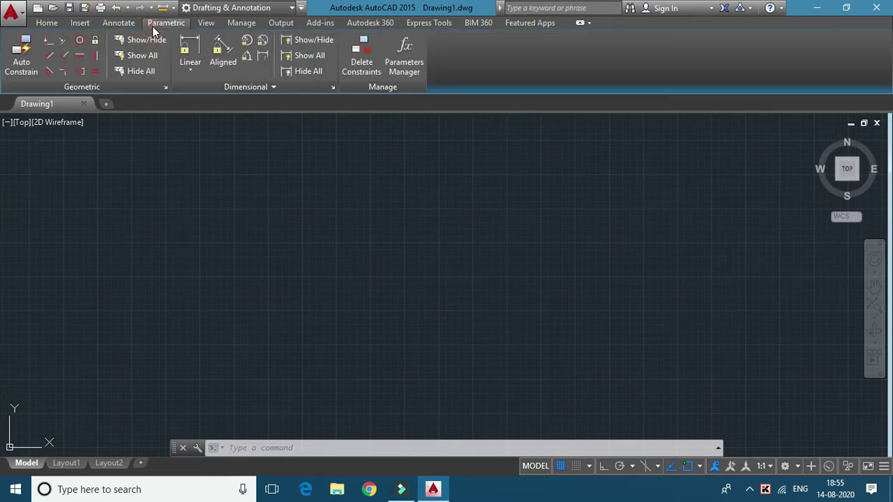
click(204, 25)
click(237, 24)
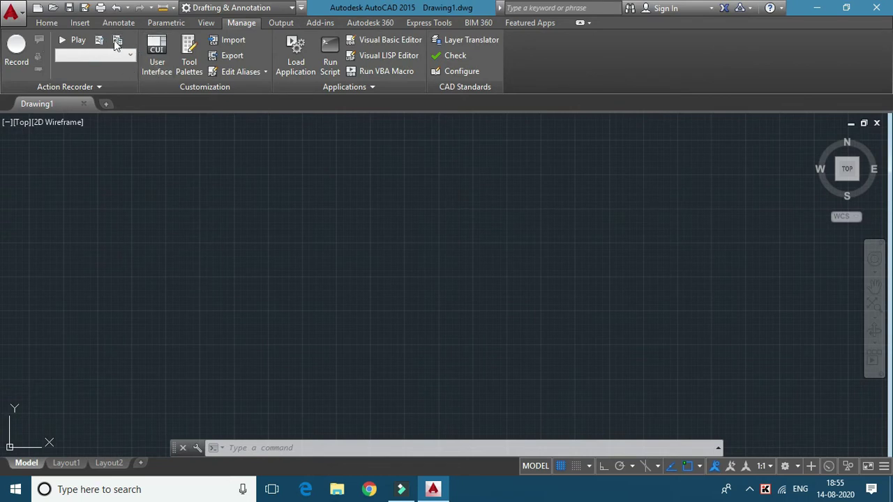
click(49, 24)
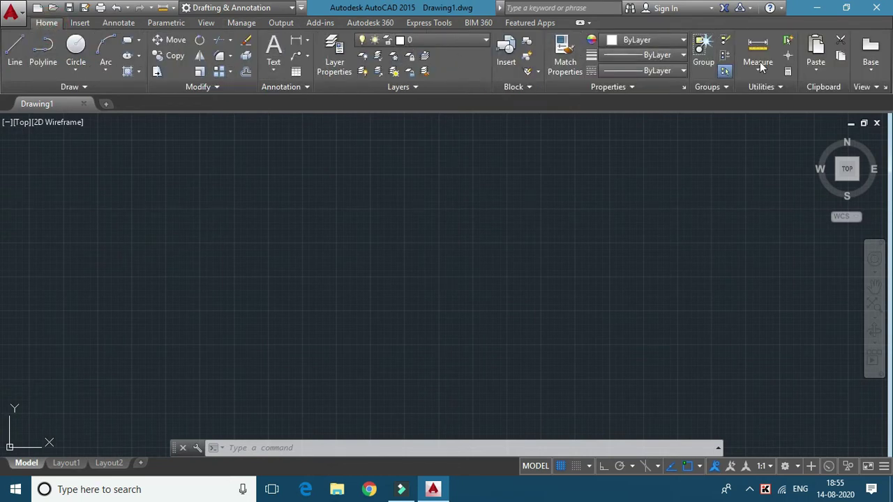
- Examine the additional tools hidden in the expanded Draw and Modify groups
click(83, 87)
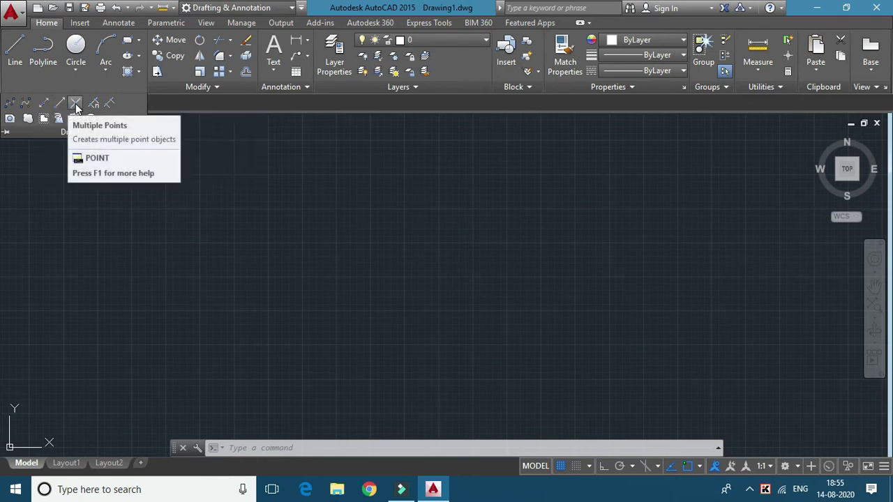
click(222, 87)
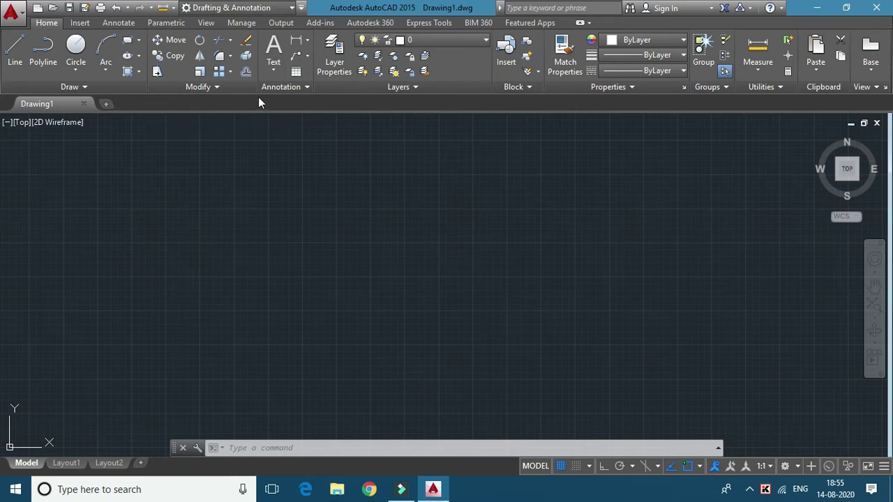
- Expand the Draw and Modify tool groups and pin both so they stay open
click(96, 89)
click(100, 86)
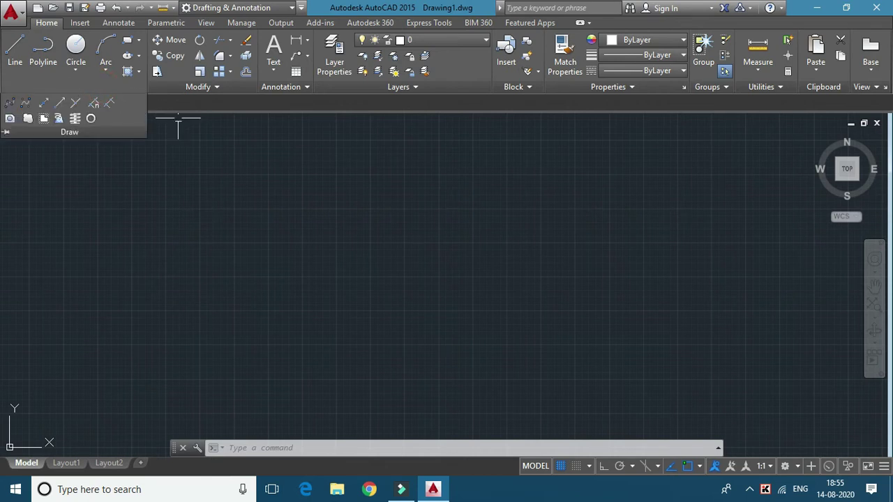
click(5, 133)
click(233, 89)
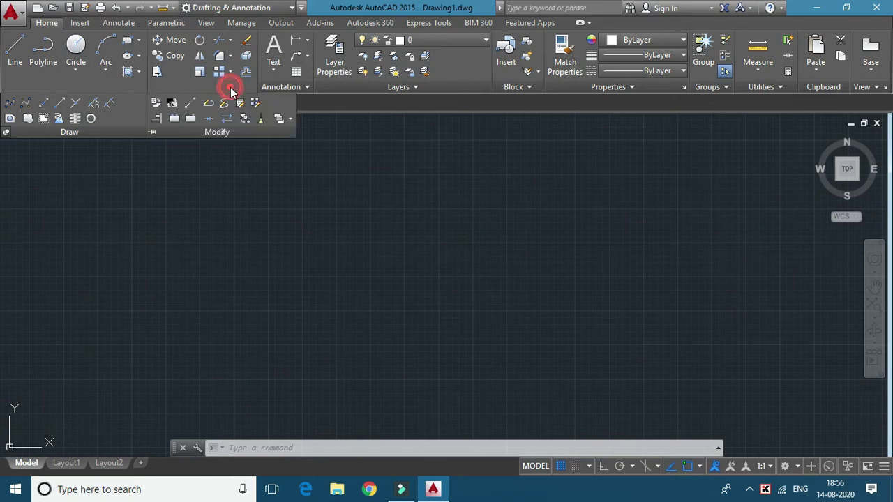
click(153, 134)
- Unpin the expanded Modify and Draw tool groups so they collapse again
click(153, 132)
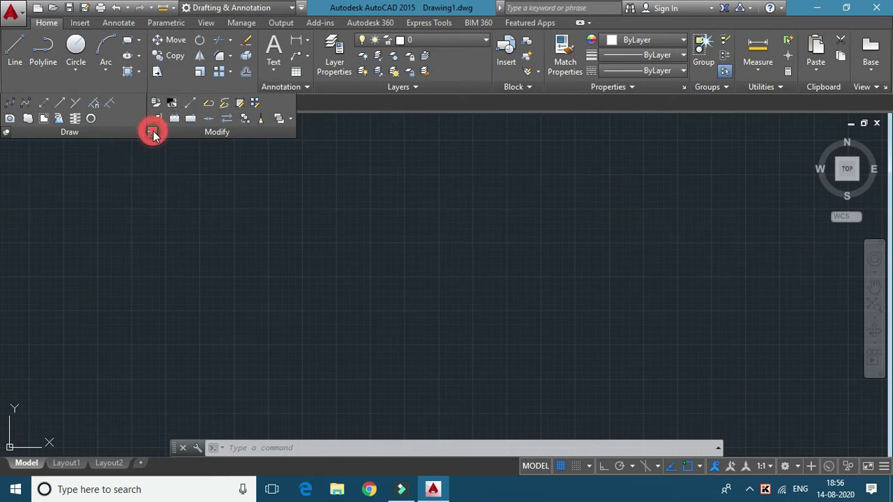
click(6, 133)
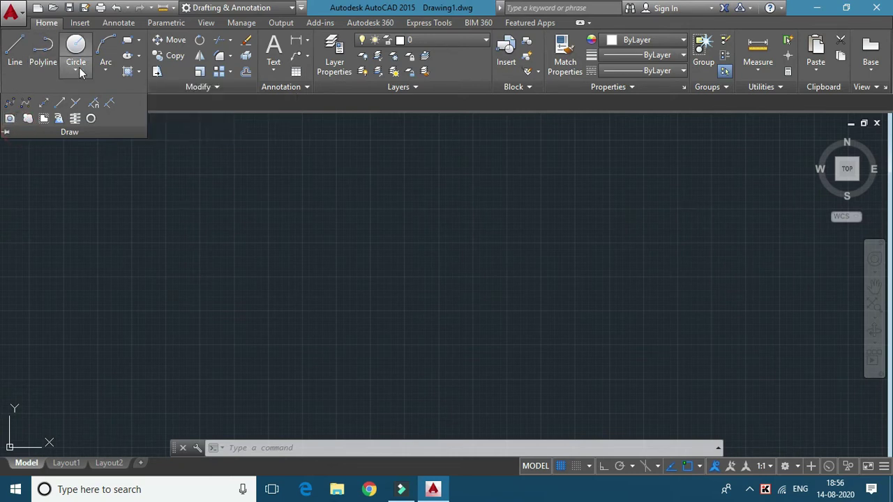
click(179, 109)
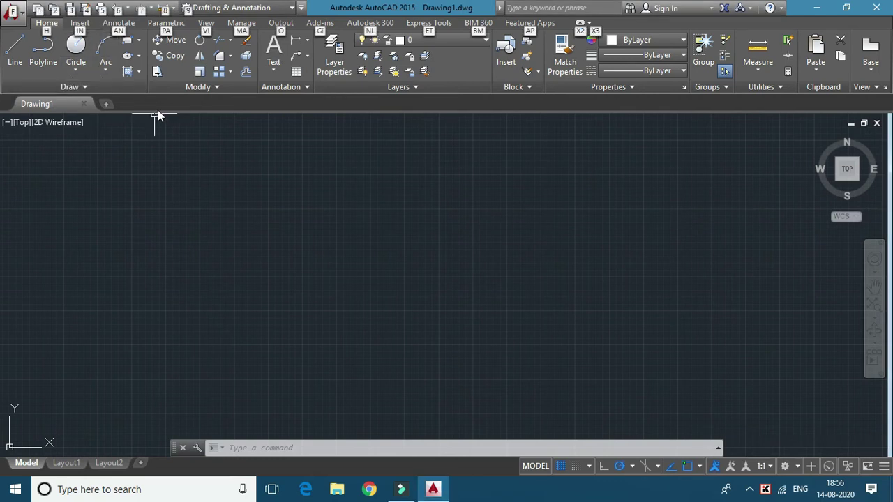
key(alt)
key(alt)
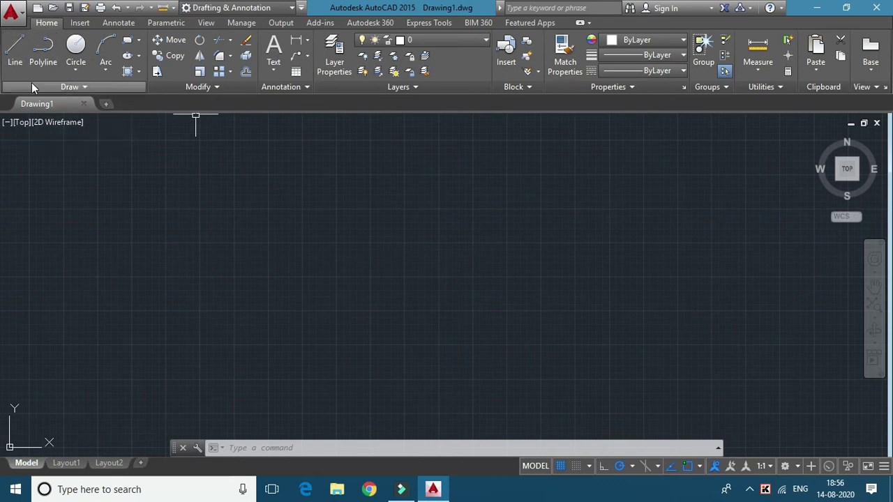
- Float the Draw tools and the Modify tools over the drawing area one at a time, returning each to the ribbon
mouse_move(24, 82)
mouse_down()
mouse_move(117, 144)
mouse_move(286, 199)
mouse_move(417, 217)
mouse_move(560, 202)
mouse_up()
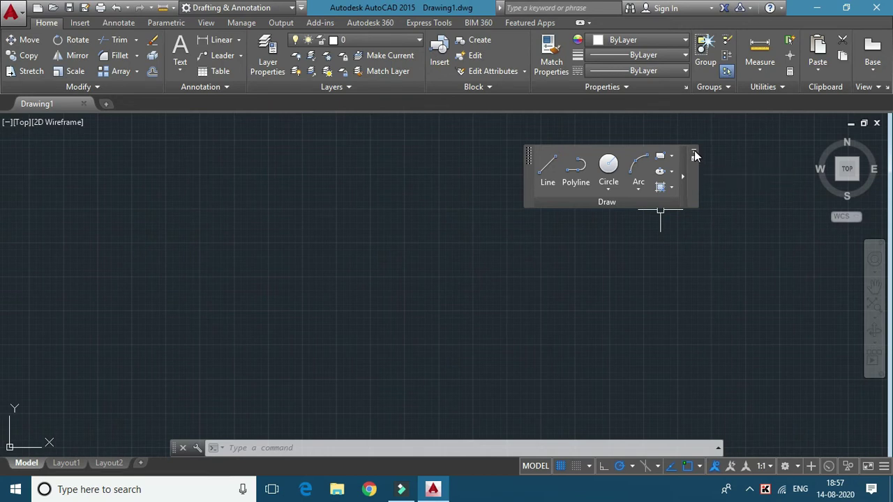
click(694, 154)
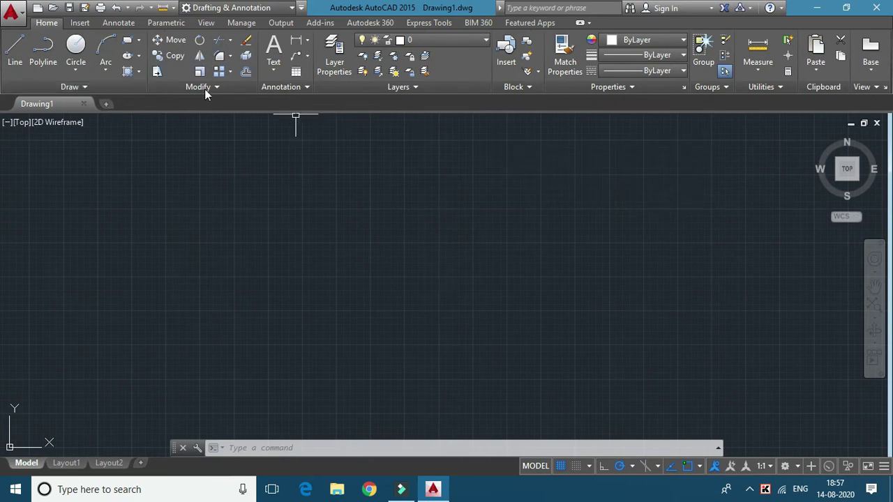
drag(186, 87, 607, 196)
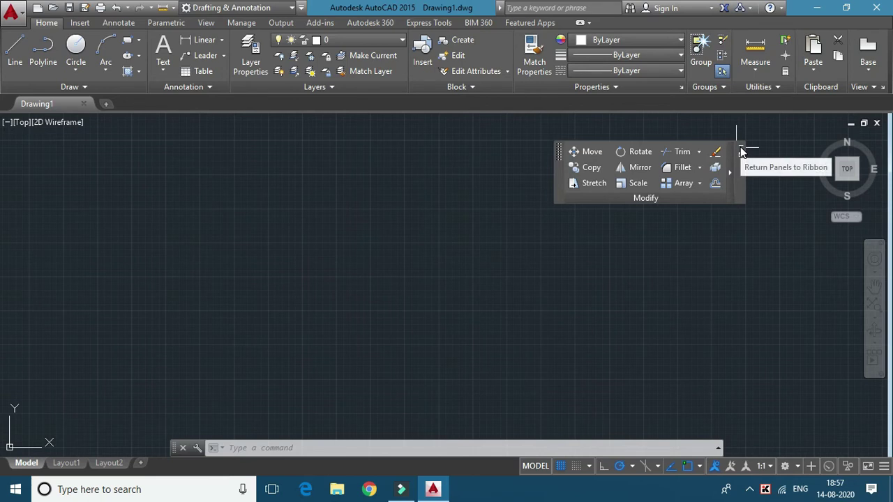
click(740, 151)
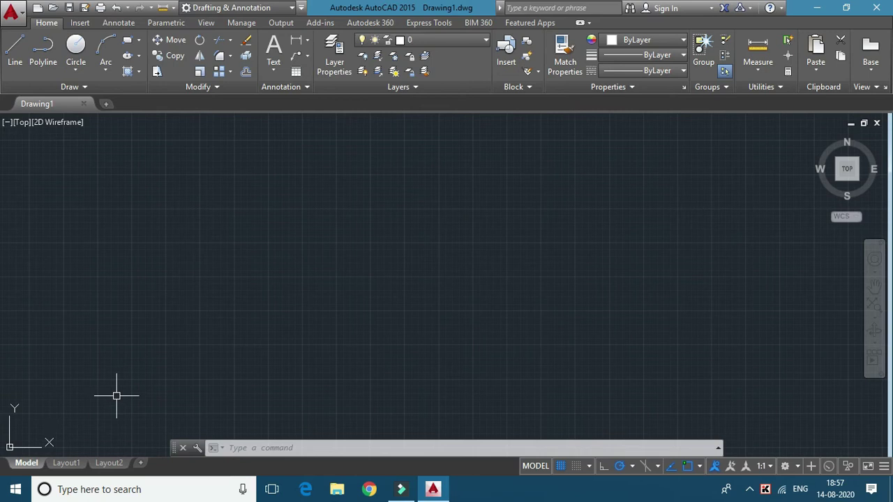
key(alt)
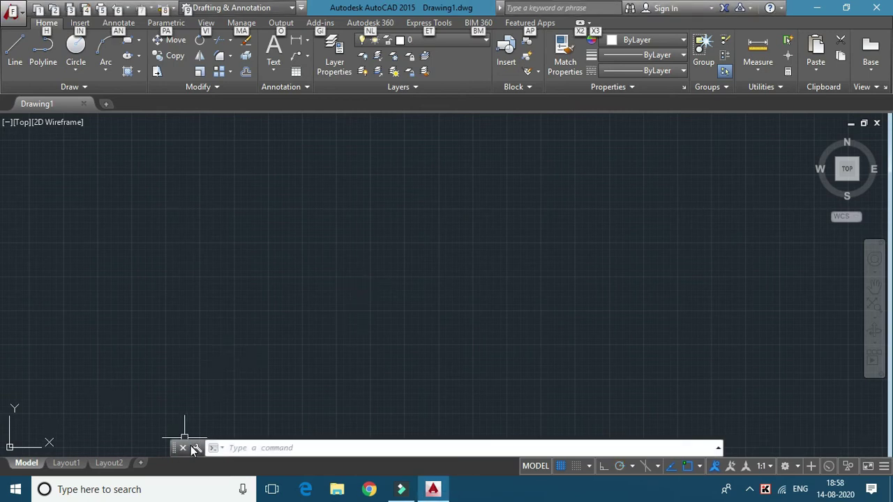
click(272, 464)
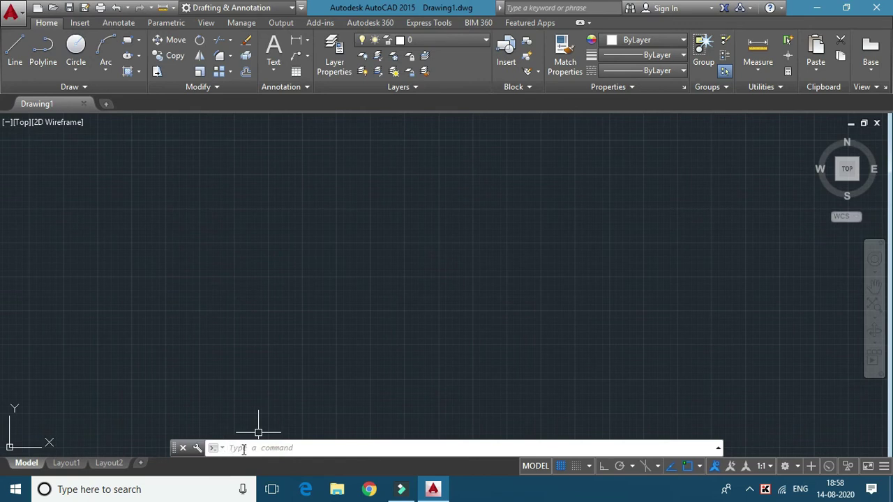
click(242, 450)
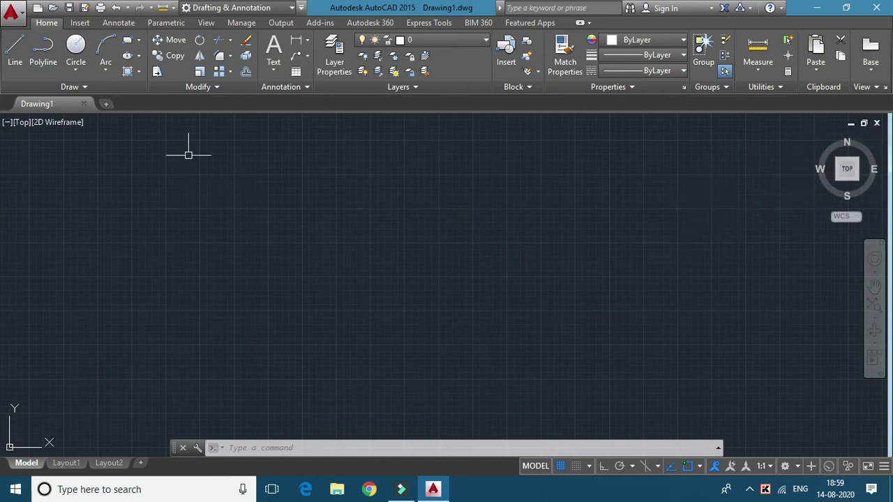
- Turn the display of the UCS icon off and on again
click(208, 26)
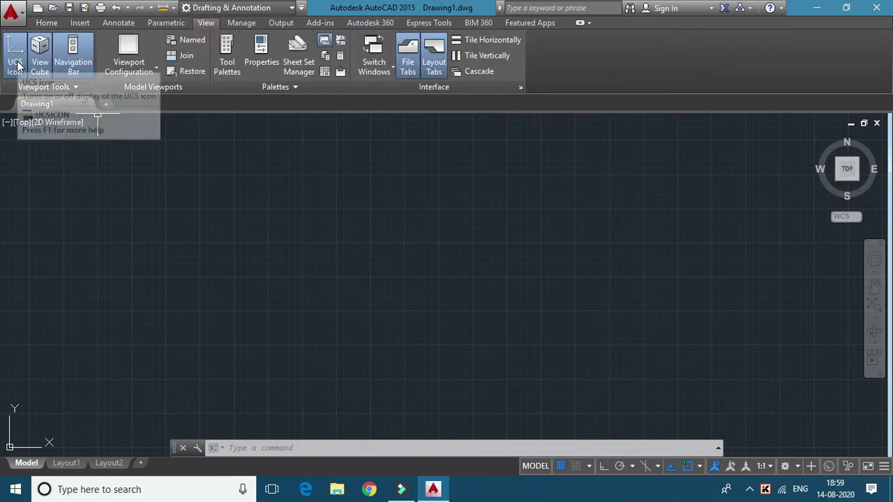
click(14, 54)
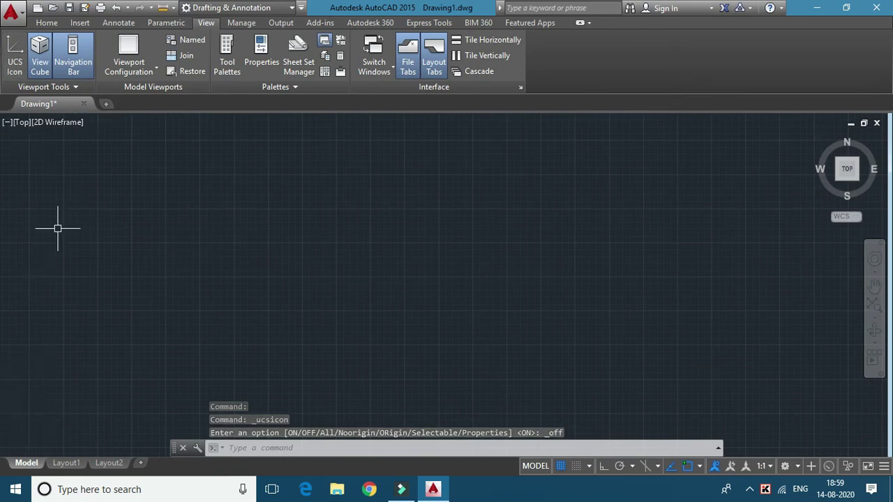
click(15, 55)
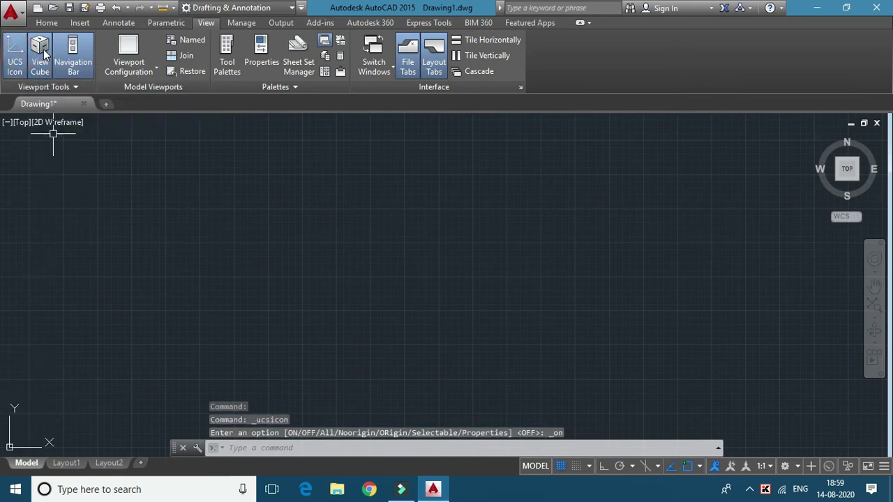
- Turn the ViewCube and the navigation bar off and on again, and return to the Home tools
click(40, 50)
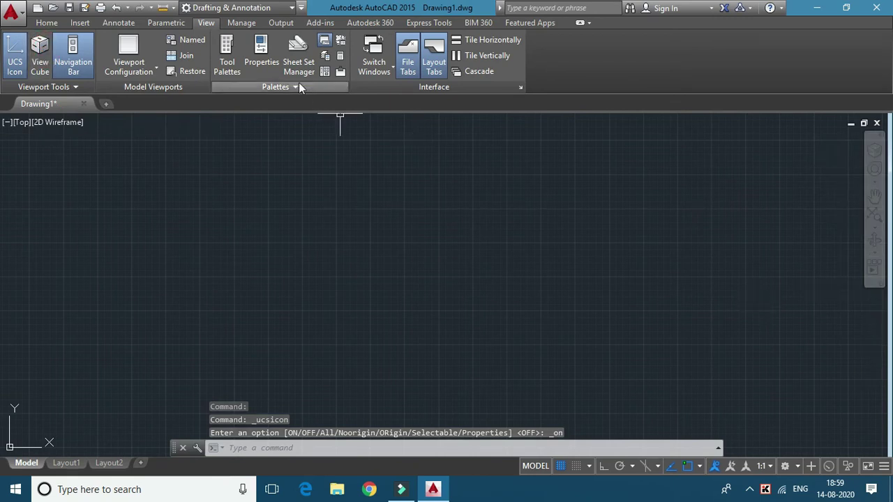
click(40, 51)
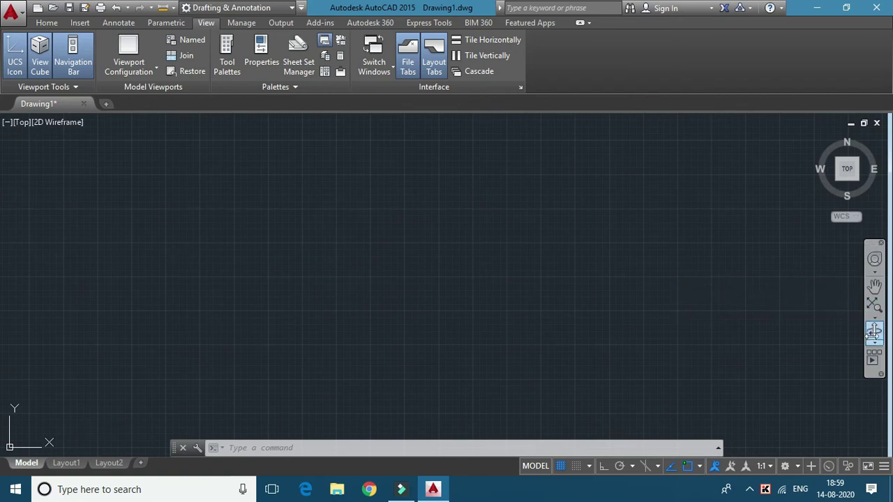
click(83, 49)
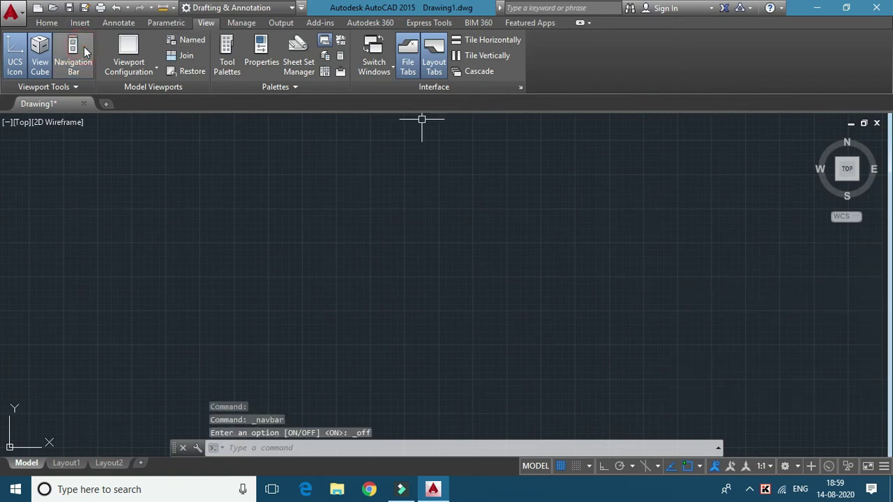
click(83, 48)
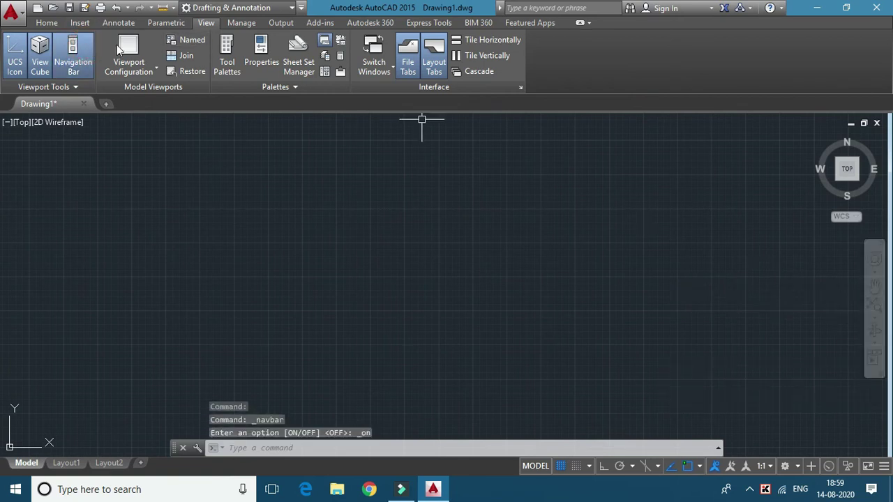
click(57, 21)
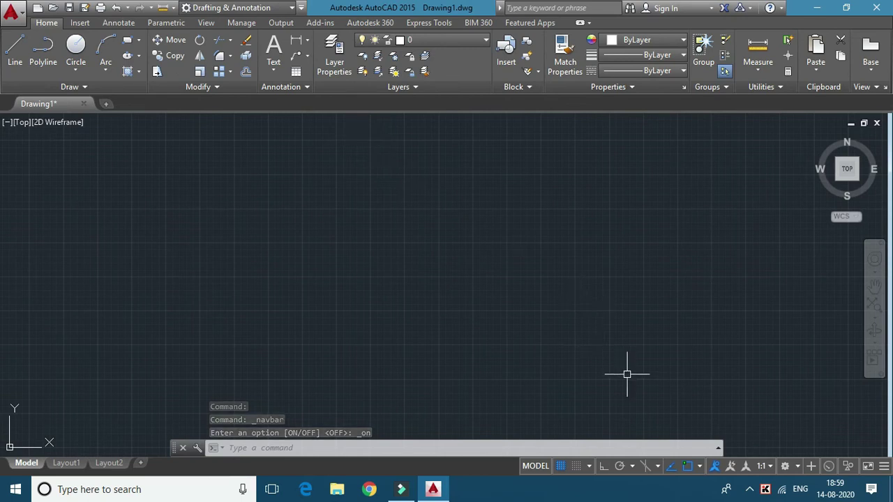
- Examine the drafting aids on the status bar and the list of items that can be shown there
click(484, 462)
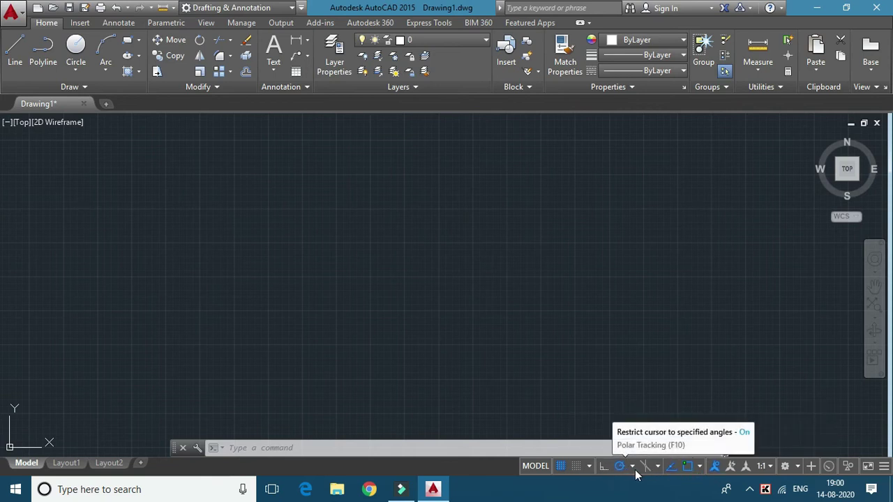
click(884, 466)
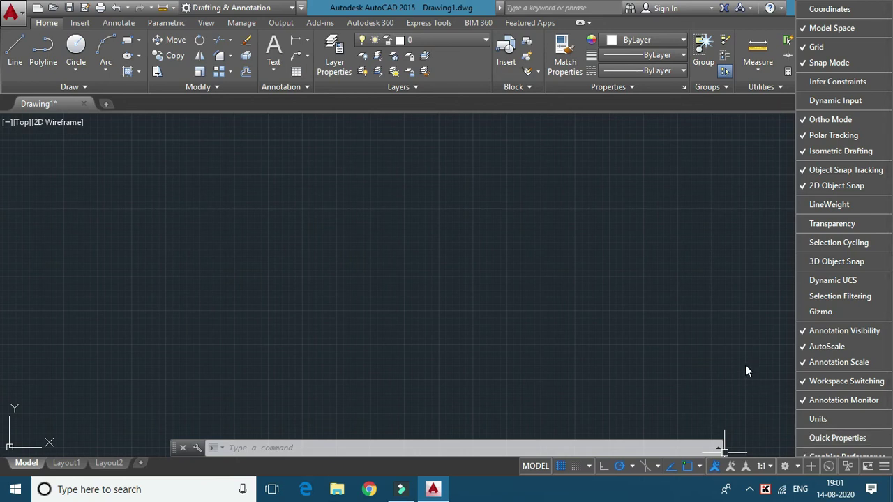
- Search the program's commands for "line", examine the Line command's description, and close the search
key(alt)
key(alt)
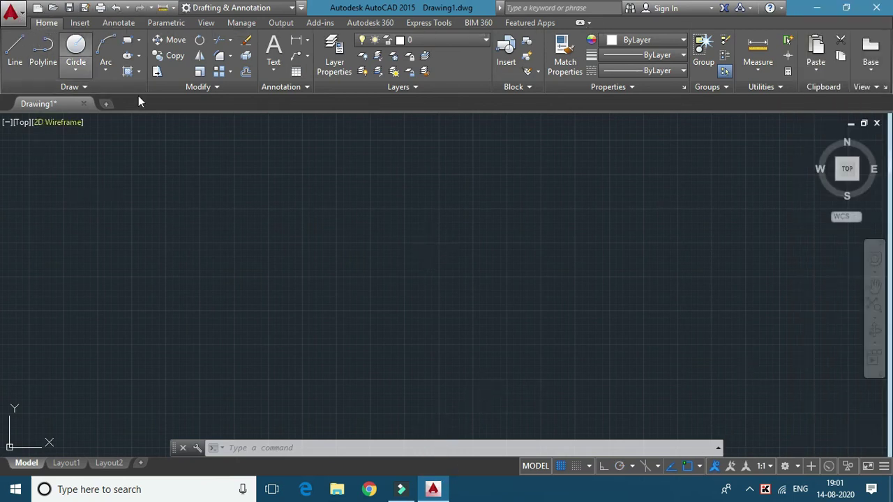
click(11, 14)
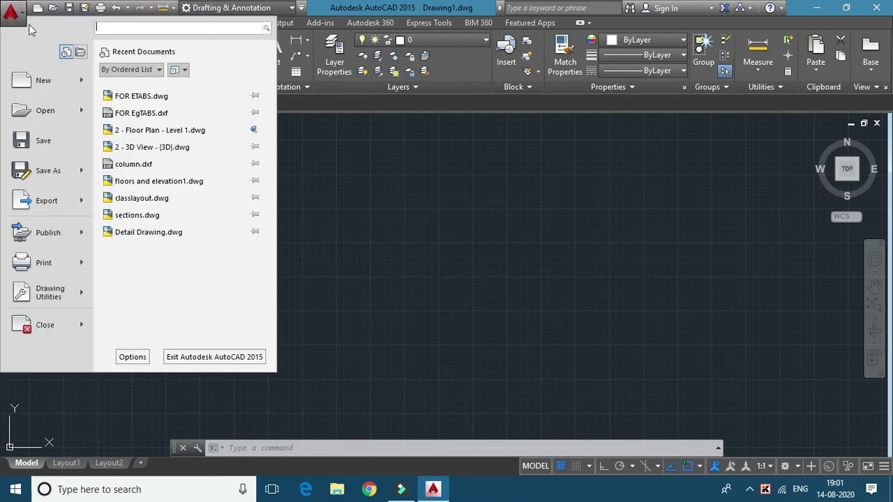
click(130, 32)
text(line)
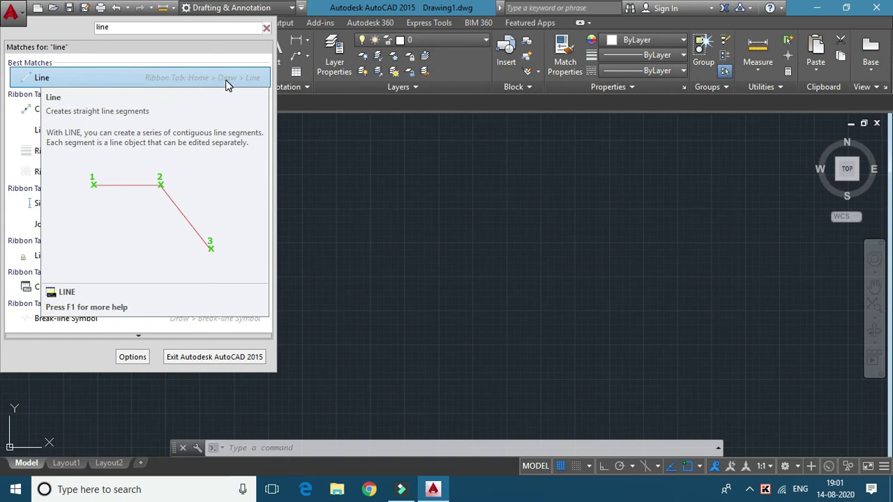
click(325, 111)
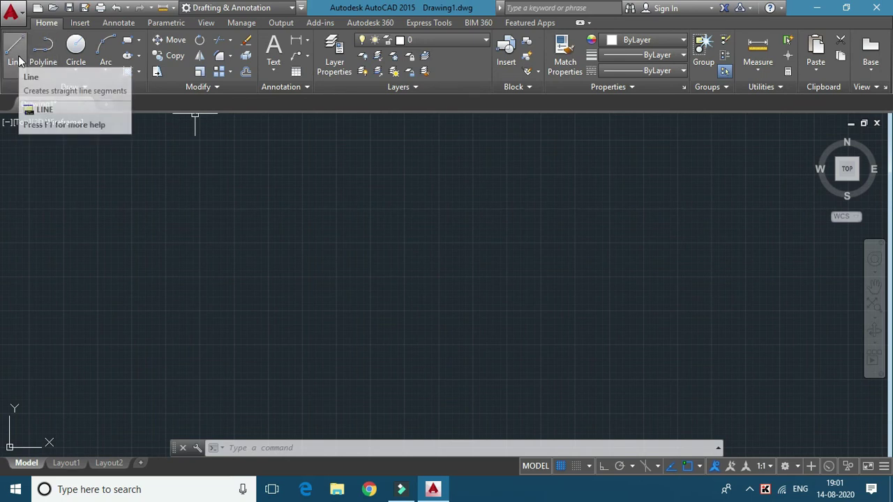
- Search the program's commands for "circle" and compare the matches with the available Circle drawing methods
click(12, 11)
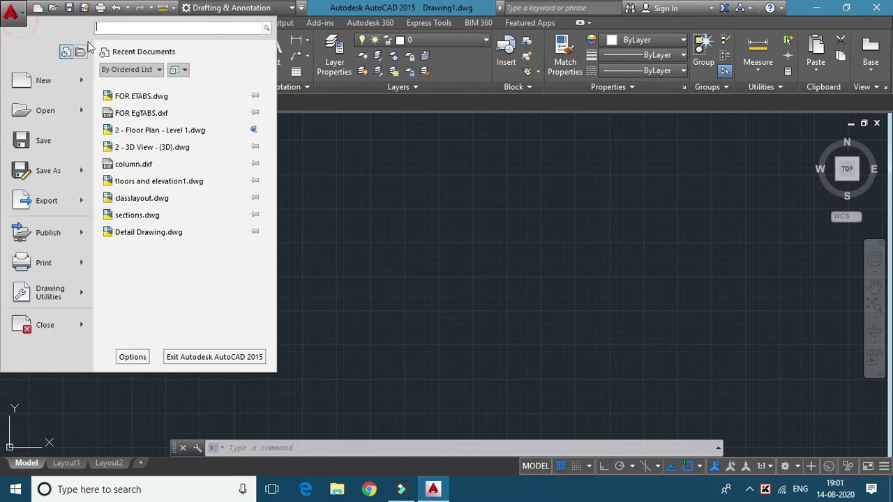
click(135, 26)
text(circle)
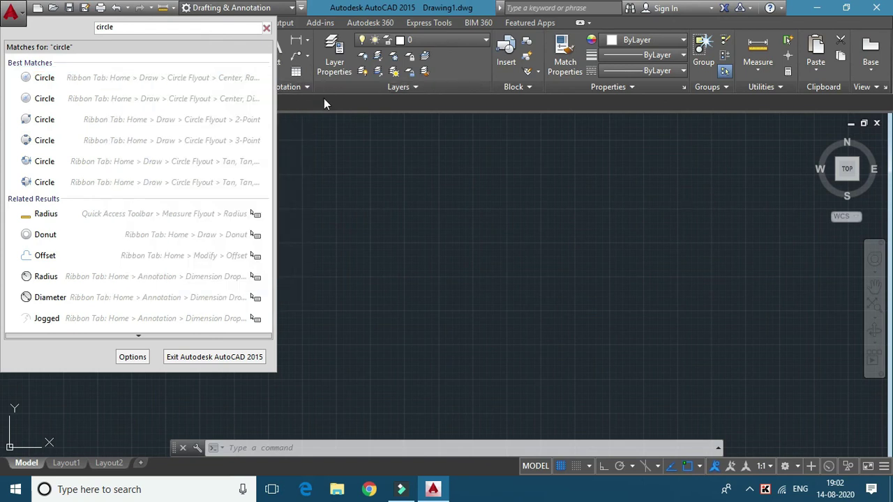
click(324, 98)
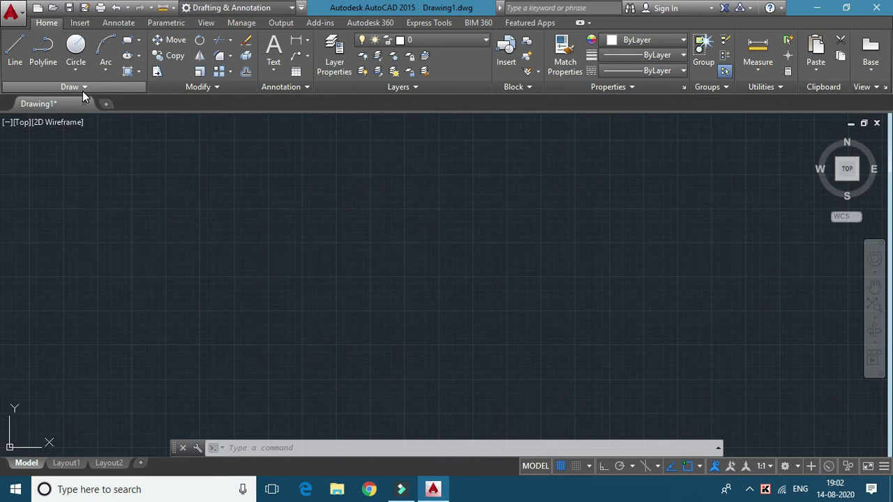
click(78, 71)
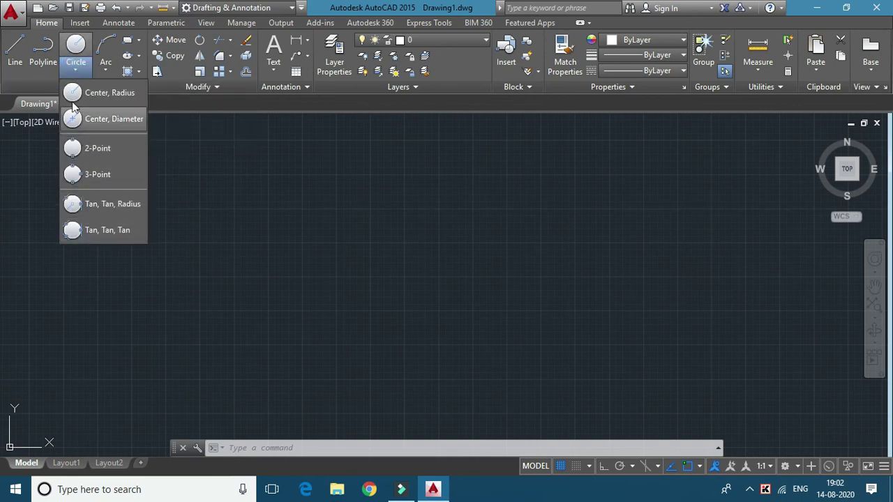
click(72, 71)
- Repeat the NAVBAR command and turn polar tracking on while it is active
key(space)
key(F10)
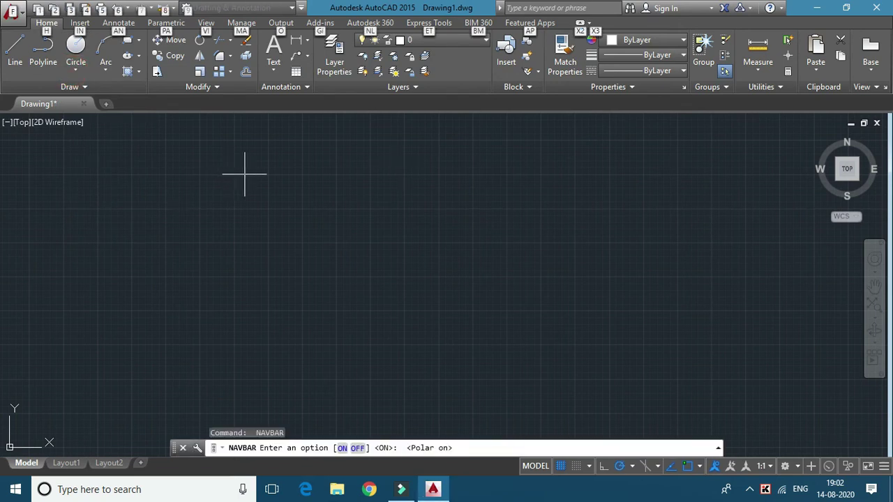
click(358, 106)
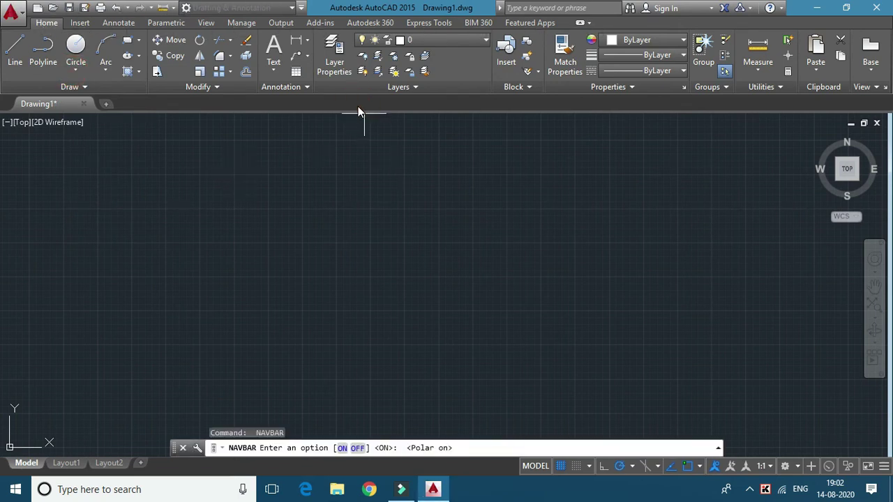